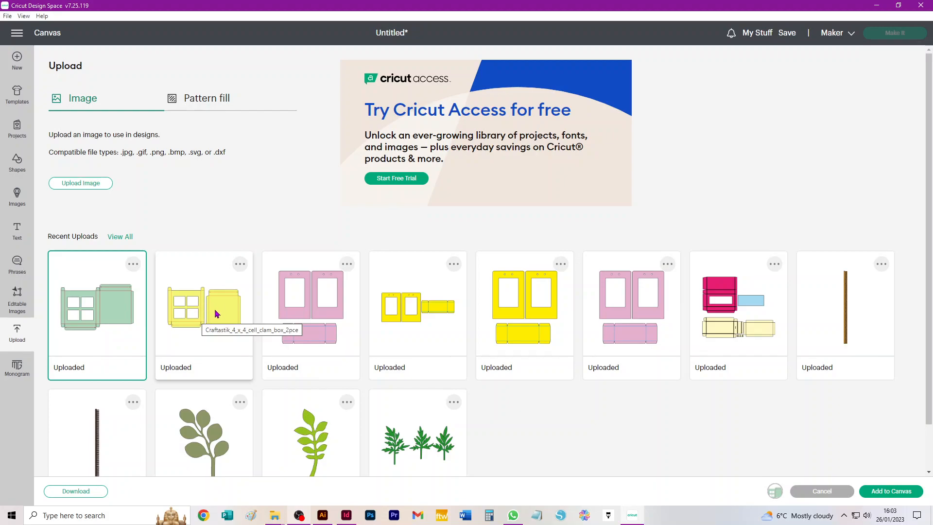
Add the uploaded green one-piece 4-cell clam box to the canvas and deselect it.
click(94, 314)
click(111, 307)
click(892, 492)
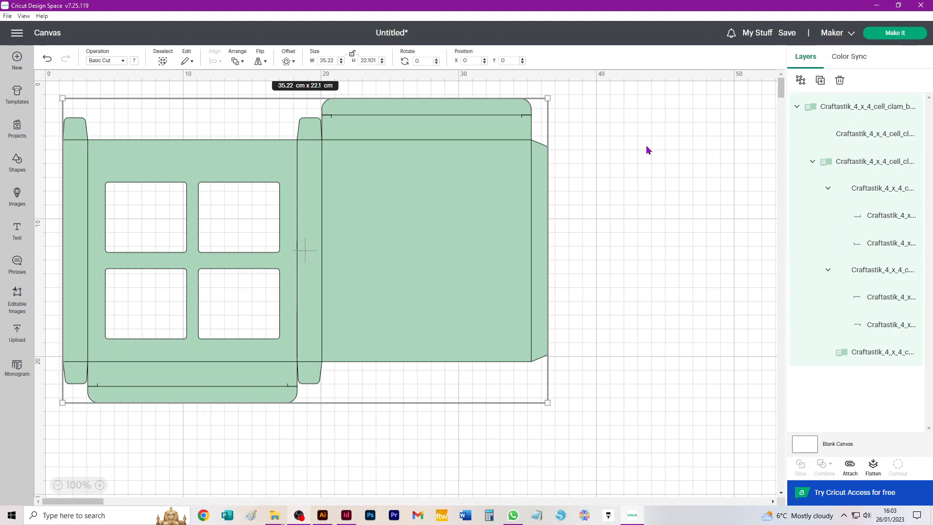
click(645, 147)
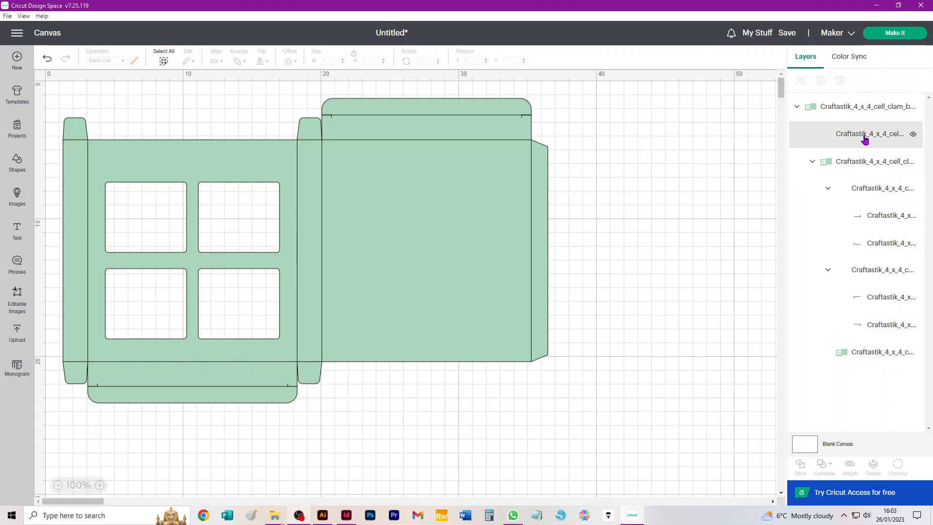
Change the operation of the green box's fold-line layer from cutting to Score.
click(862, 135)
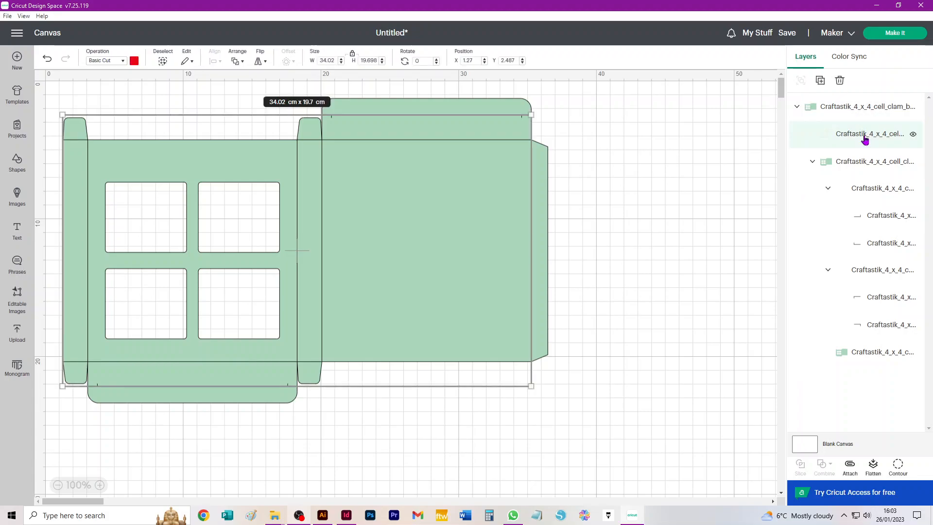
click(105, 61)
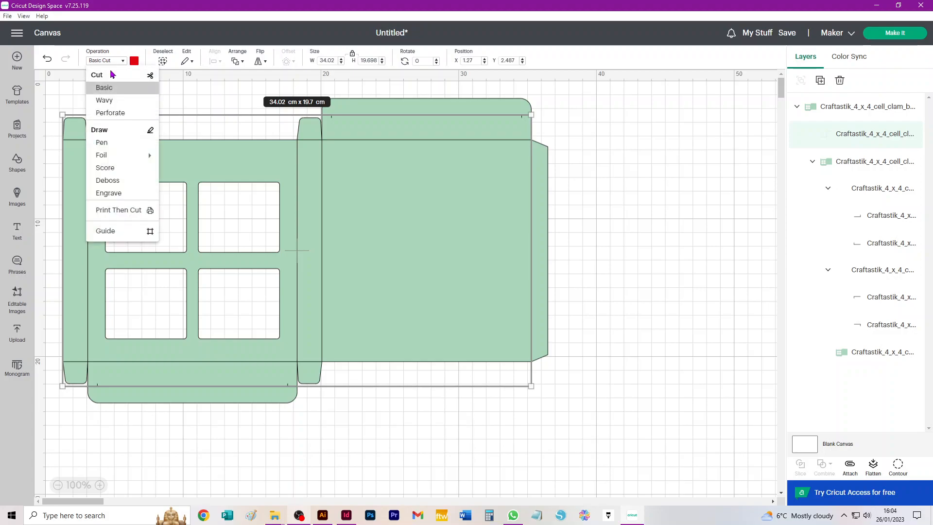
click(105, 168)
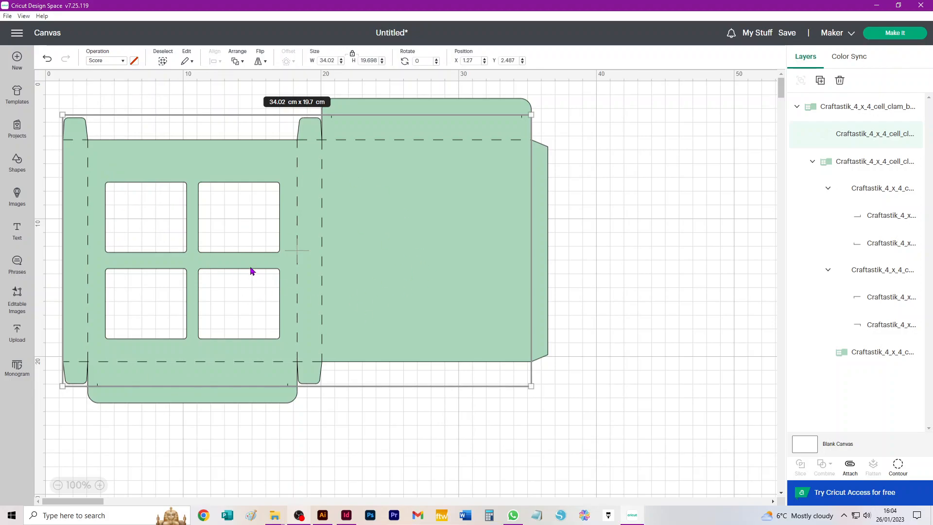
click(732, 126)
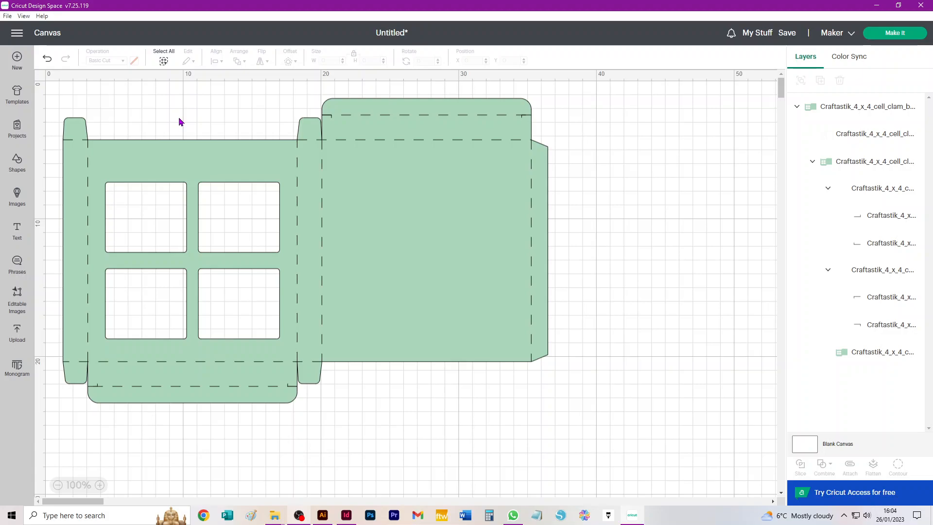
Select every layer of the green box and attach the score lines to the cut shape.
click(164, 62)
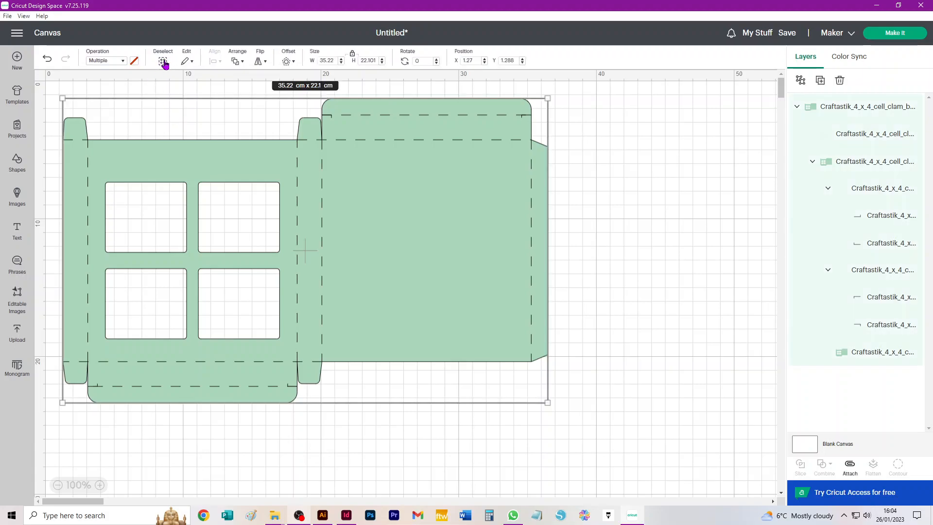
click(623, 151)
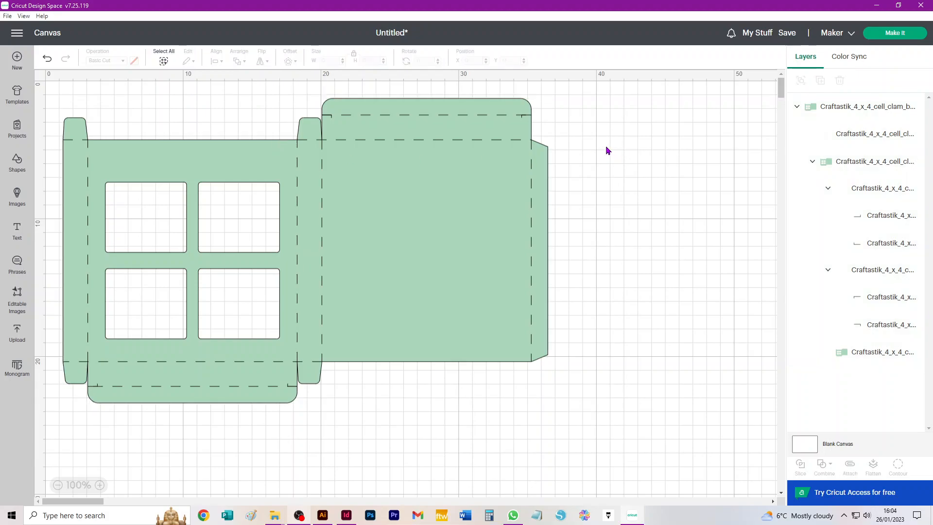
key(ctrl+a)
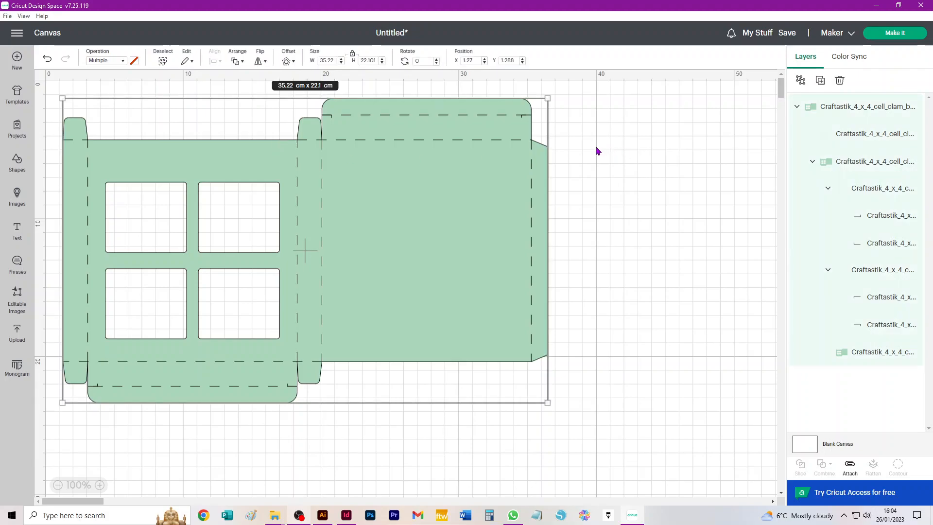
click(602, 123)
drag(600, 88, 41, 439)
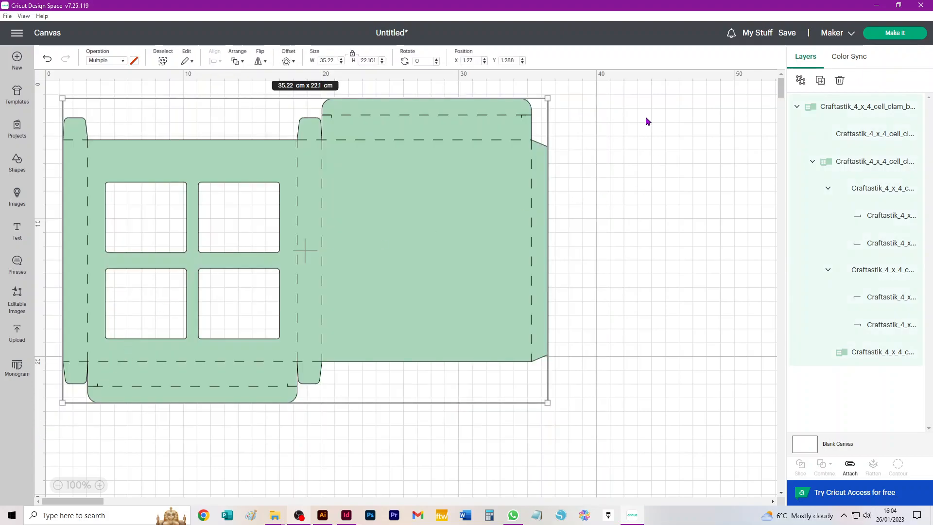
click(850, 467)
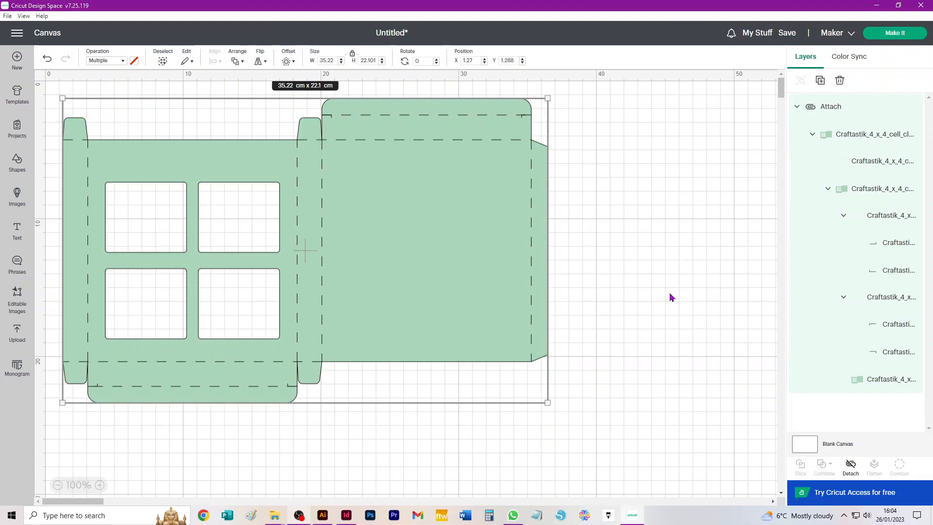
click(674, 232)
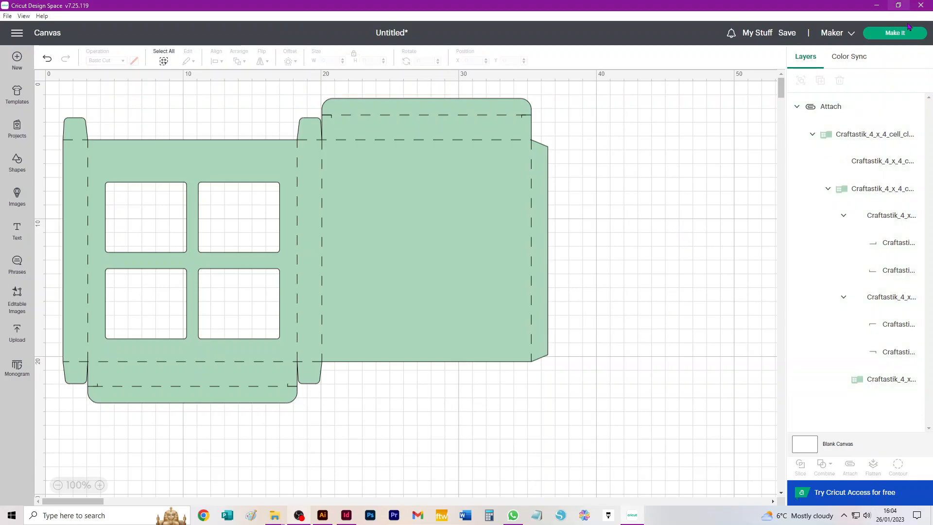
Preview the green box on the cutting mat with material size 29.7 cm x 42.0 cm (A3), and return to the canvas.
click(896, 34)
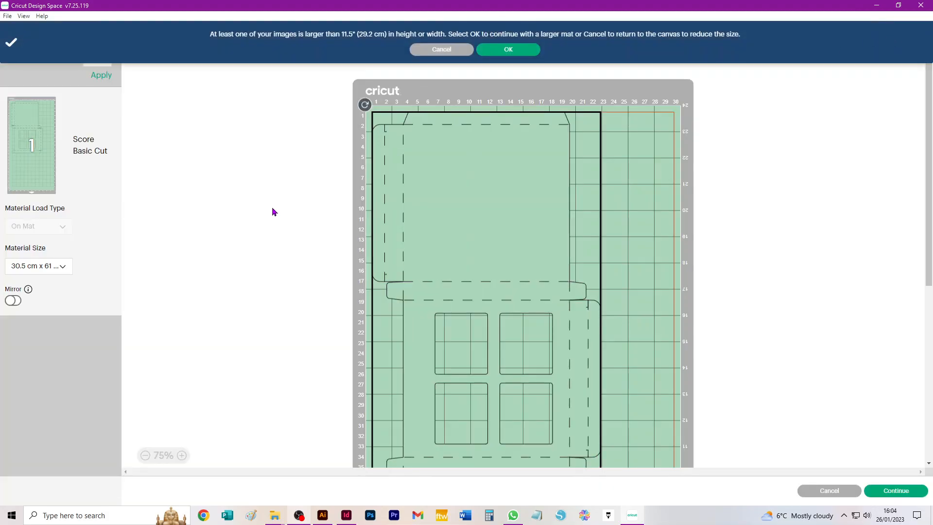
click(35, 267)
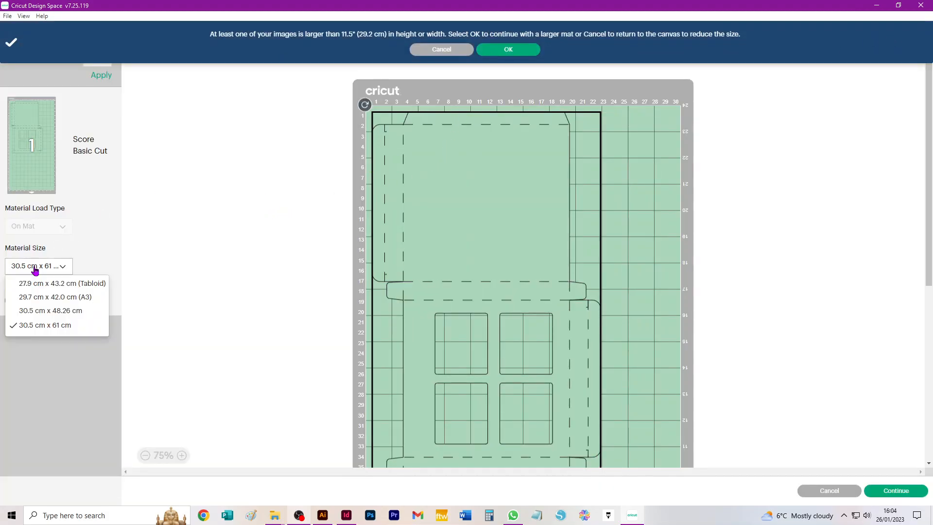
click(71, 297)
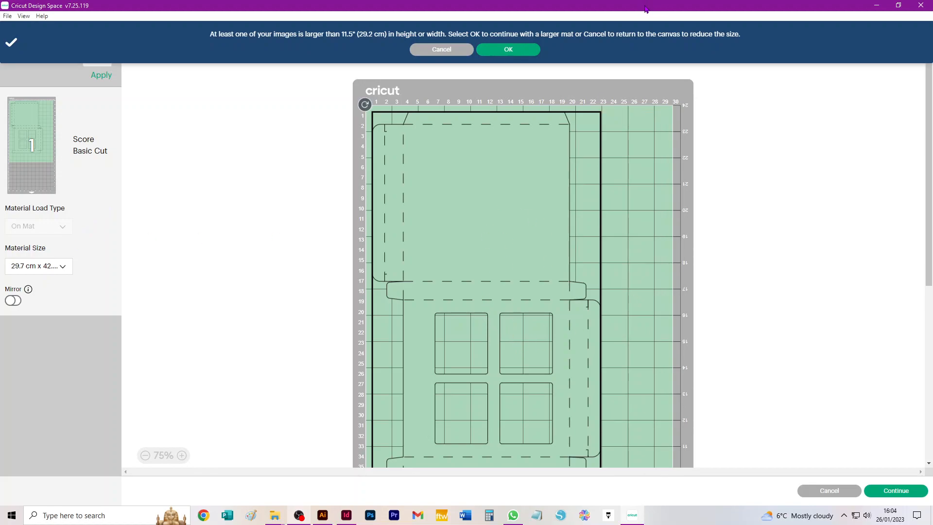
click(841, 493)
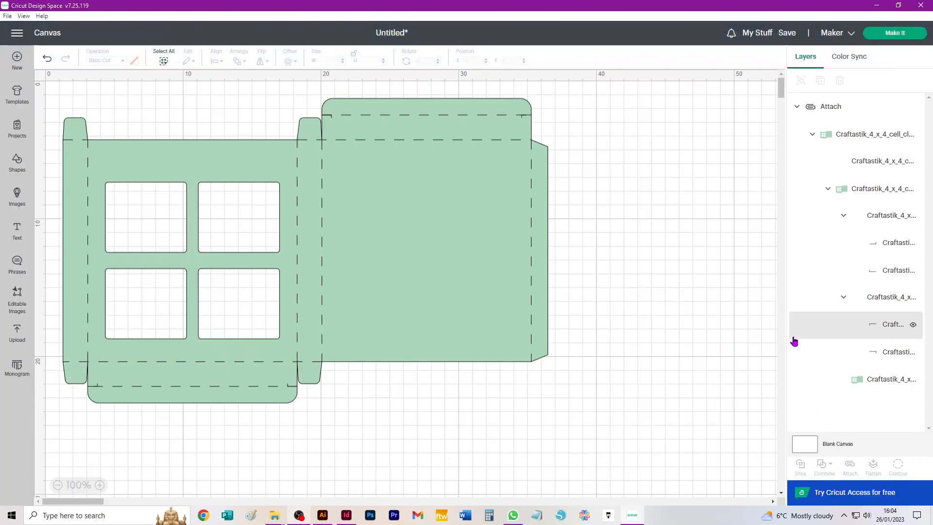
Delete the green box from the canvas and add the uploaded yellow two-piece clam box in its place.
click(794, 337)
key(Delete)
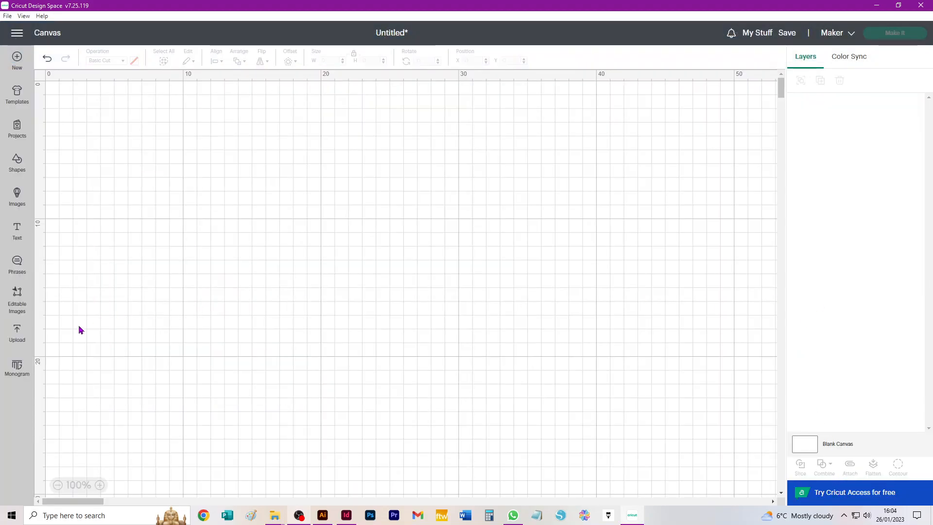
click(17, 332)
click(209, 305)
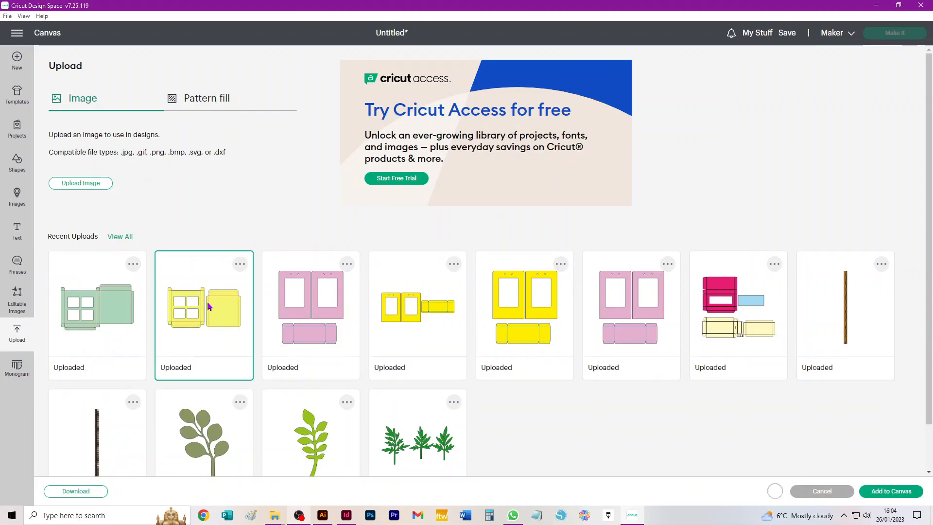
click(905, 493)
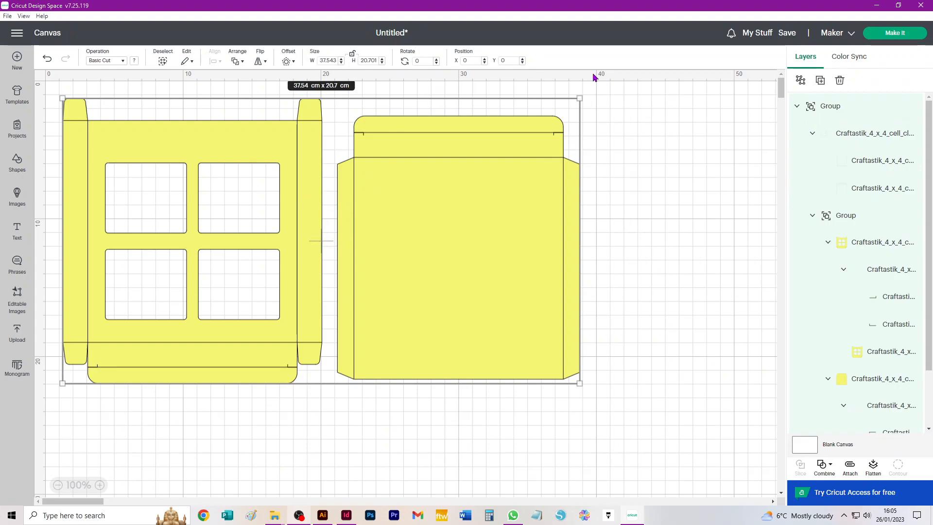
click(669, 147)
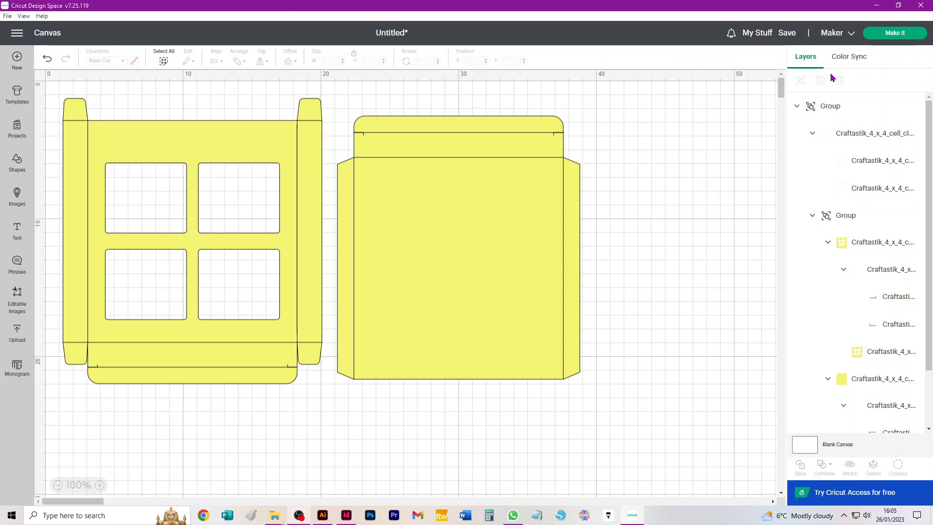
Set the operation of the yellow box's fold-line group to Score.
click(866, 137)
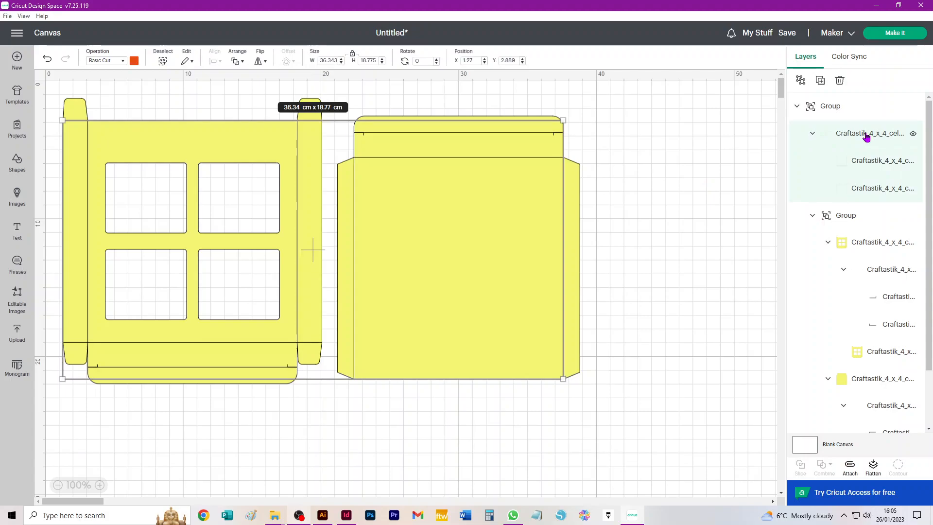
click(812, 134)
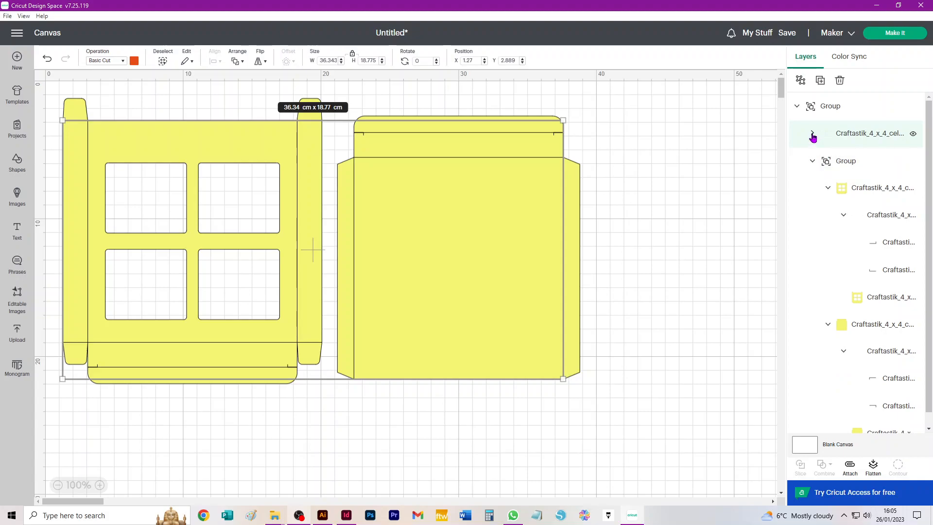
click(812, 135)
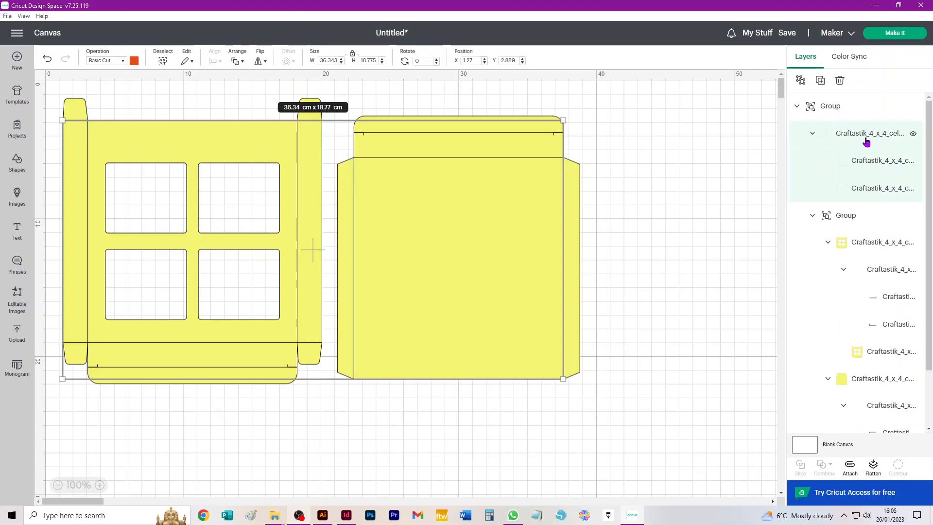
click(102, 62)
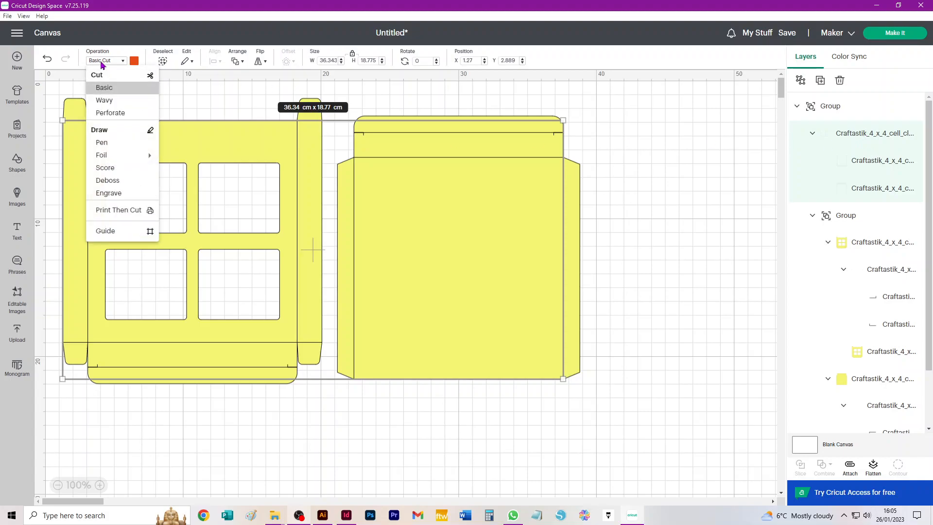
click(104, 168)
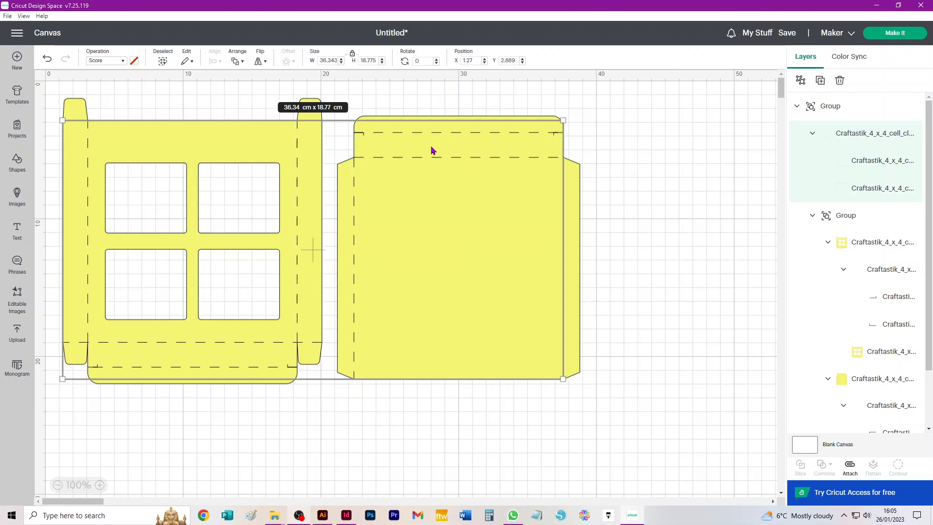
Ungroup the two score-line layers, and ungroup the nested group holding the tray and lid cut shapes.
click(800, 82)
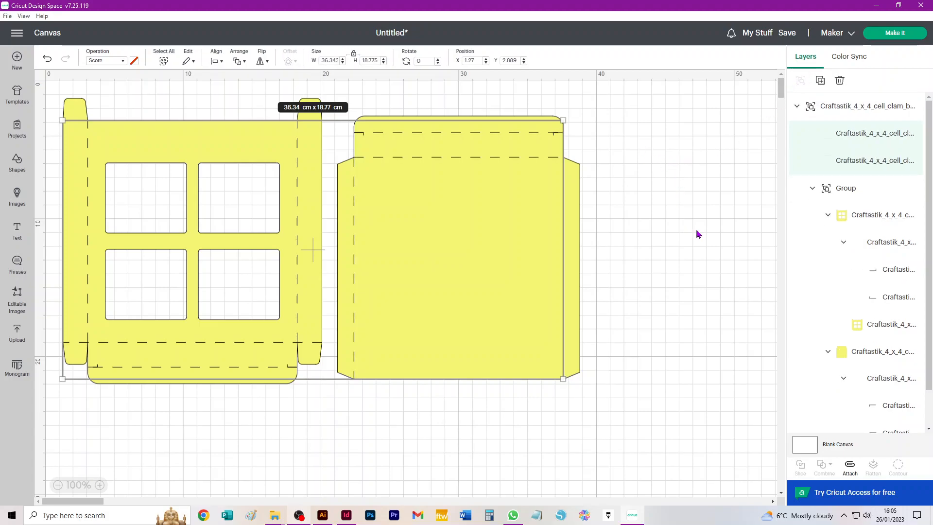
click(670, 146)
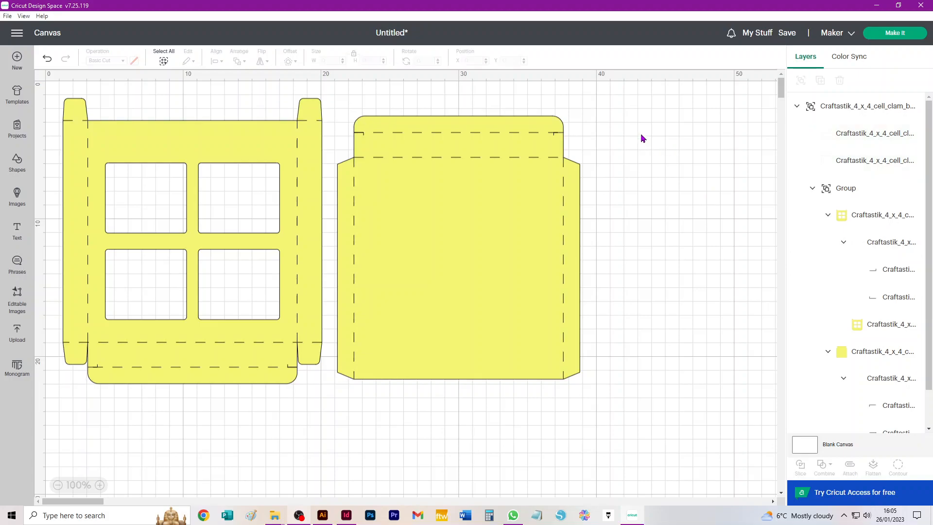
click(845, 193)
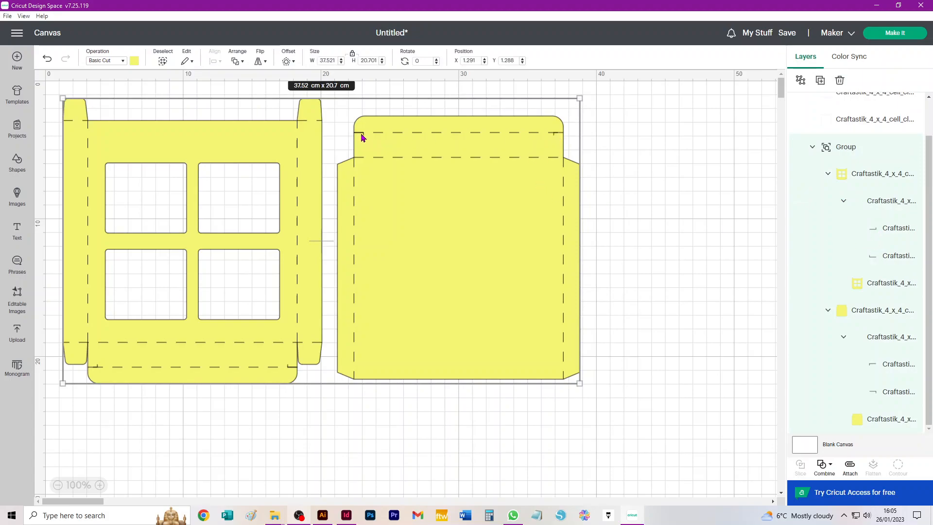
click(800, 81)
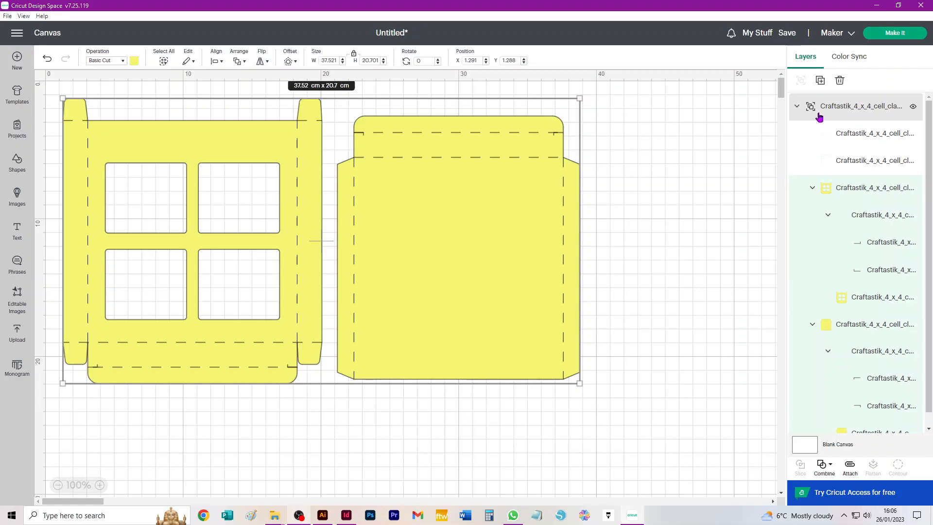
click(796, 107)
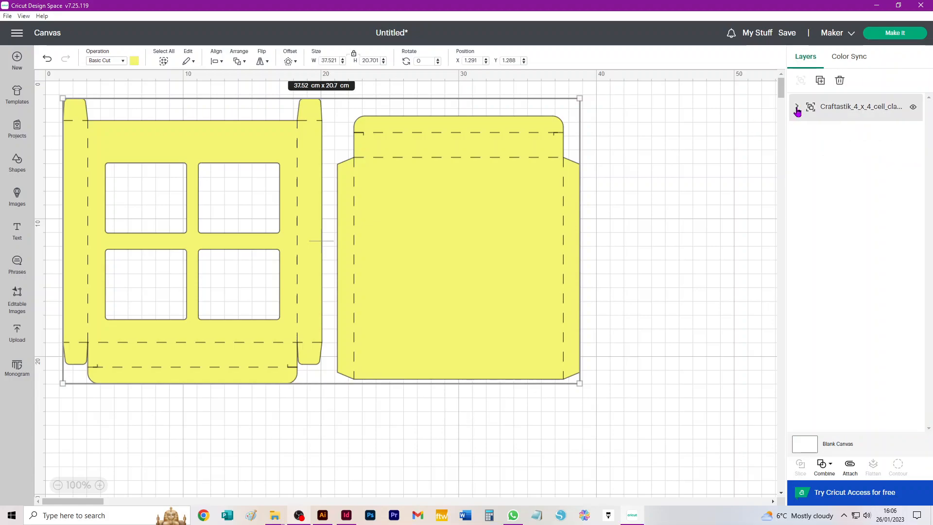
click(796, 108)
click(797, 107)
click(797, 109)
Select the entire two-piece box and ungroup its outermost group so the tray, lid and score lines are separate.
click(869, 107)
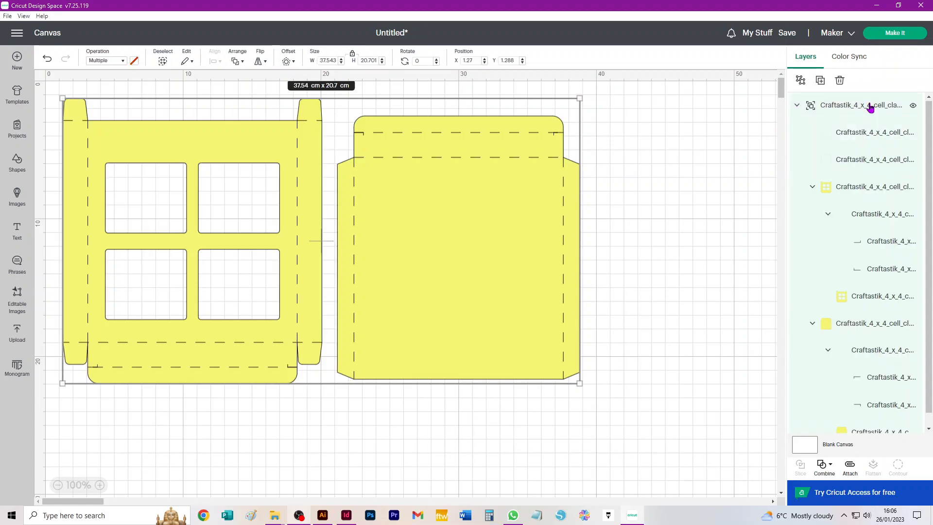
click(659, 137)
click(163, 62)
click(678, 210)
drag(621, 92, 1, 481)
click(137, 459)
key(ctrl+a)
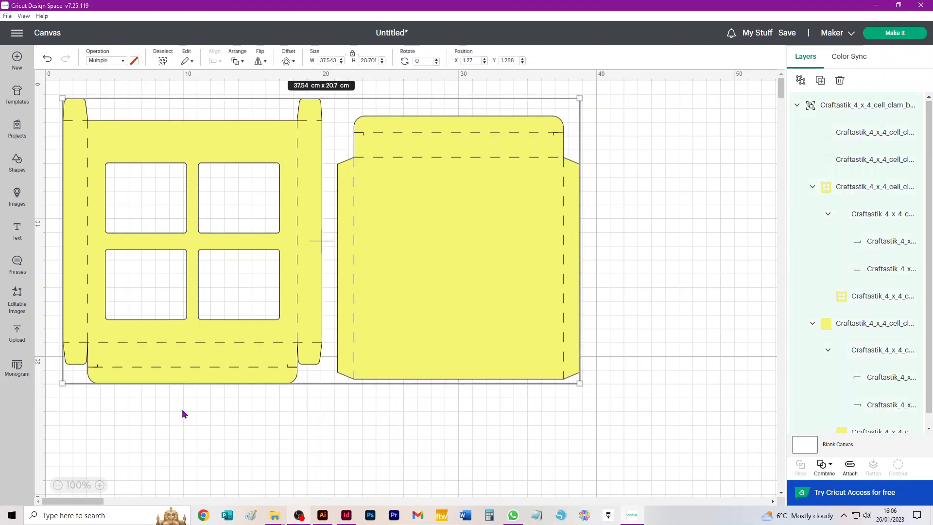
click(661, 169)
click(819, 110)
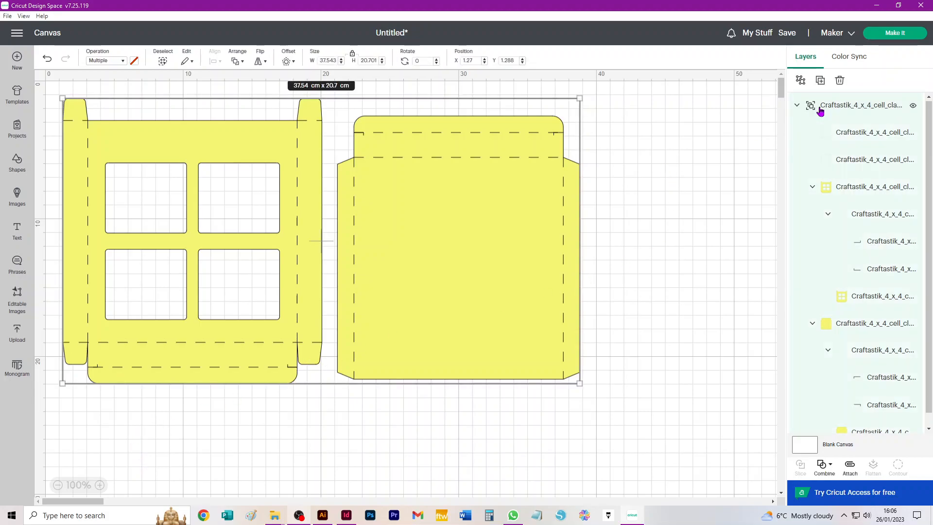
click(800, 84)
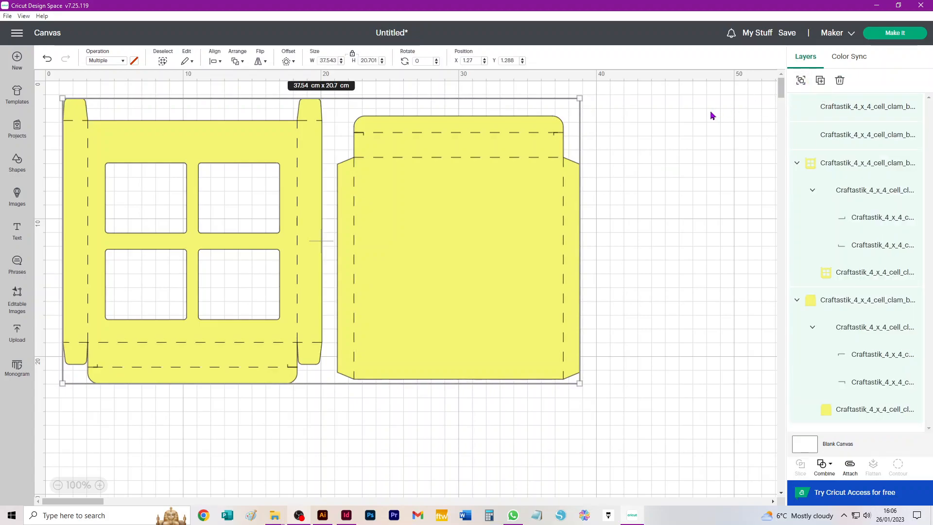
click(712, 115)
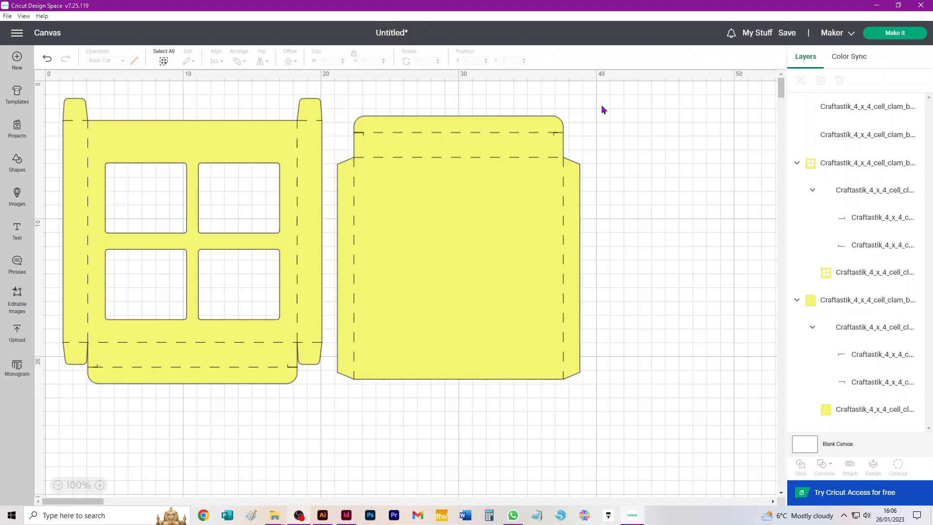
Attach the lid's score lines to its cut shapes, including everything that makes up the plain lid piece.
drag(602, 105, 329, 421)
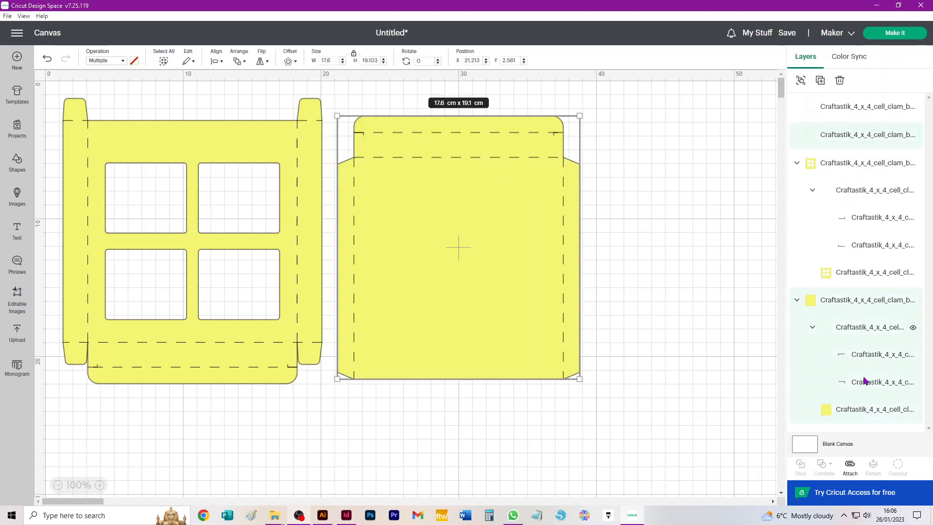
click(849, 465)
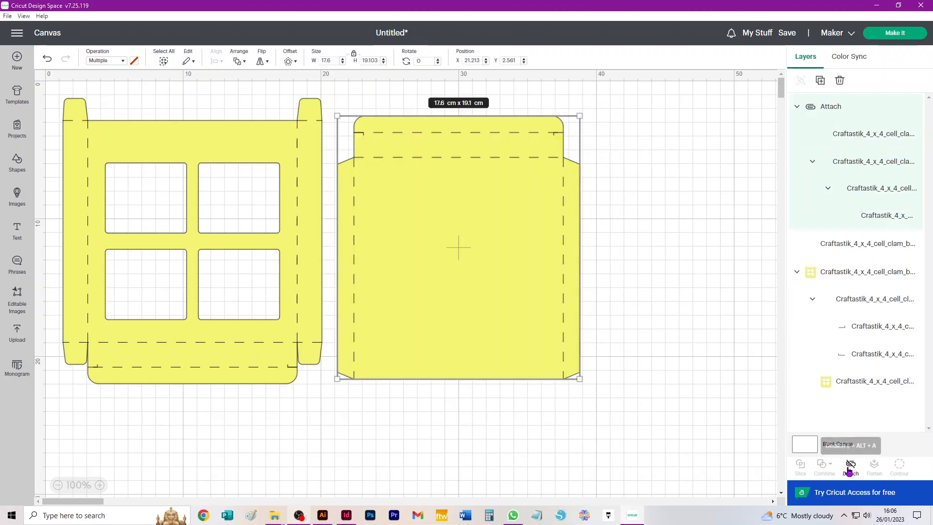
click(626, 136)
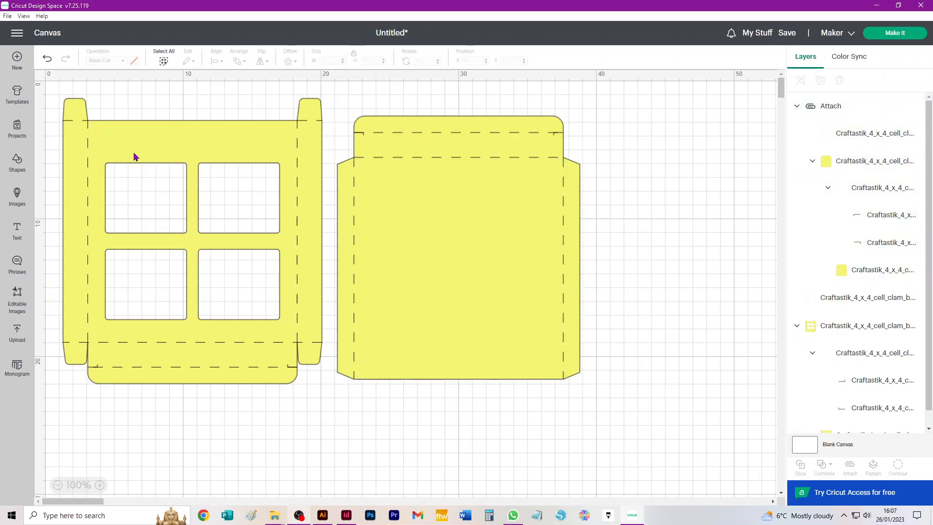
Attach the score lines of the four-window tray piece to its cut shapes.
drag(50, 92, 330, 441)
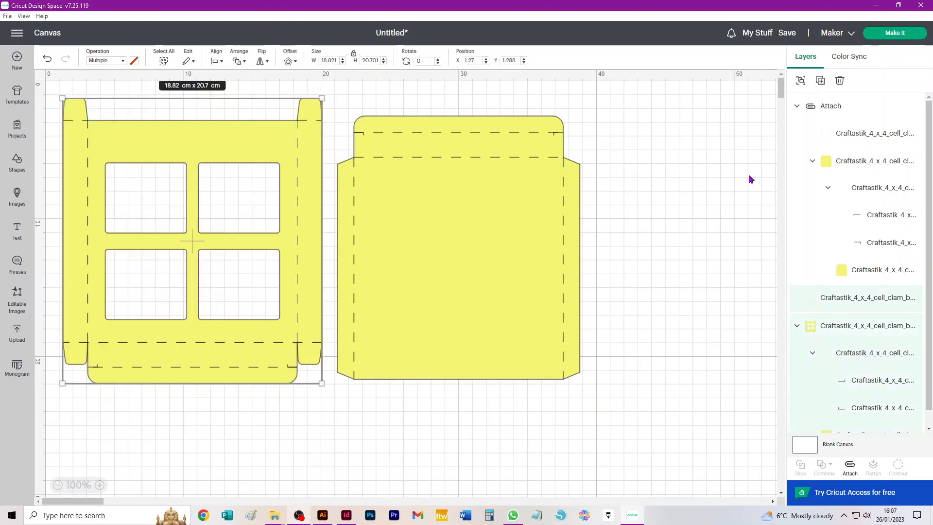
click(849, 465)
click(630, 391)
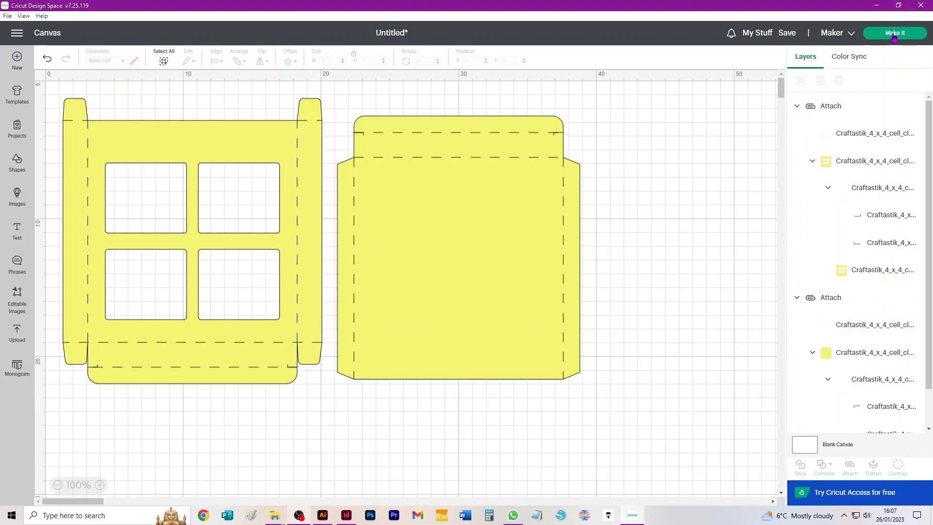
Move the attached tray slightly lower on the canvas and place the lid farther from it, leaving a wide gap between them.
drag(466, 270, 436, 214)
drag(260, 248, 260, 273)
drag(420, 222, 524, 276)
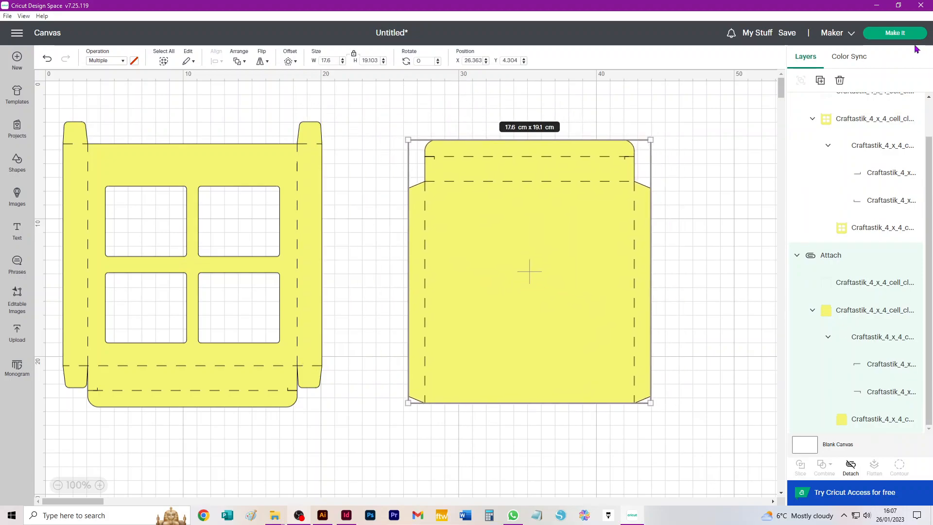
Send the project to mat preparation and set the first mat's material size to 21 cm x 29.7 cm.
click(898, 34)
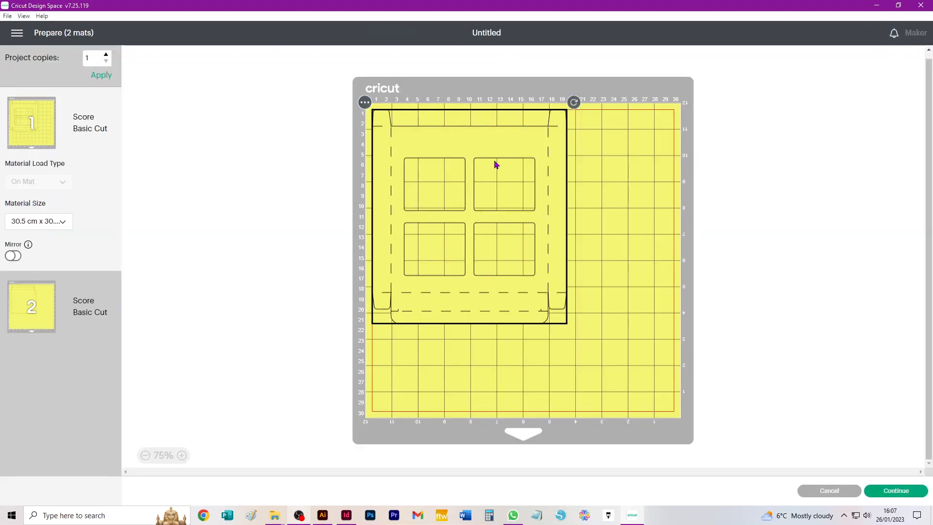
click(23, 225)
click(65, 252)
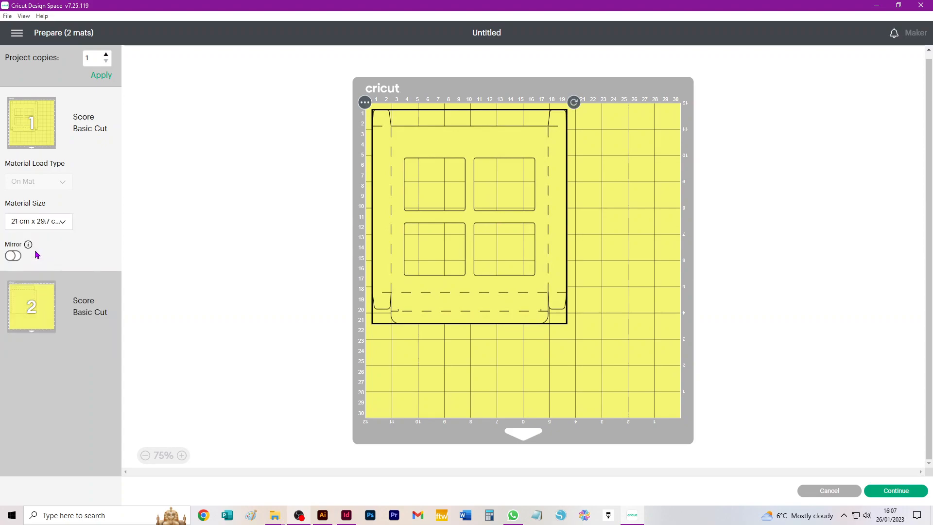